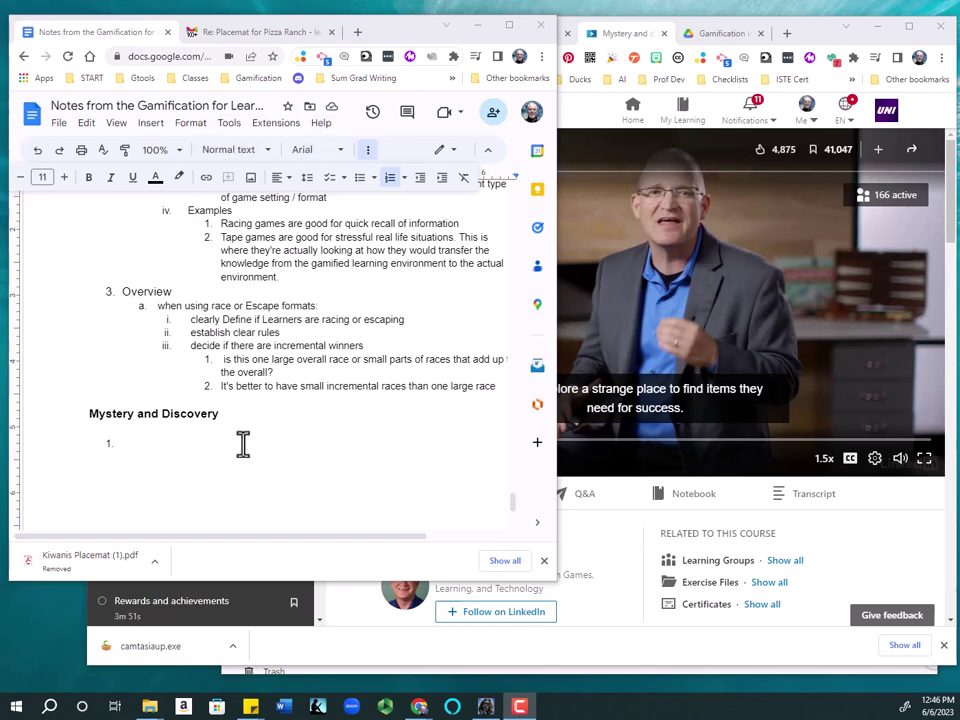
Restart the Mystery and discovery lesson video, pause it at 0:04, and return to the notes.
click(665, 345)
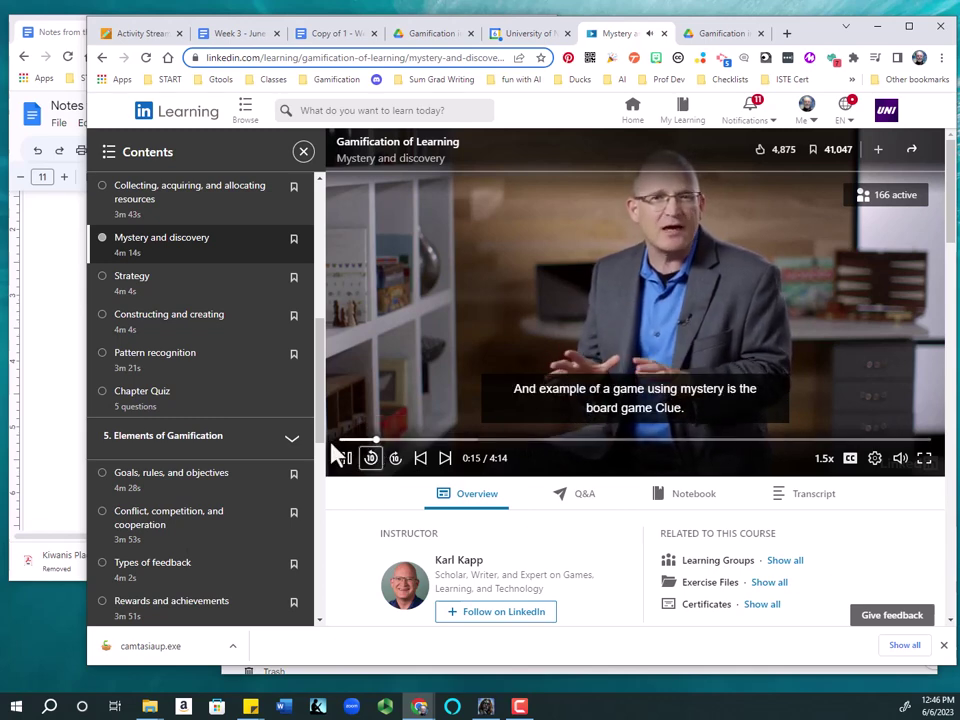
click(345, 440)
click(346, 457)
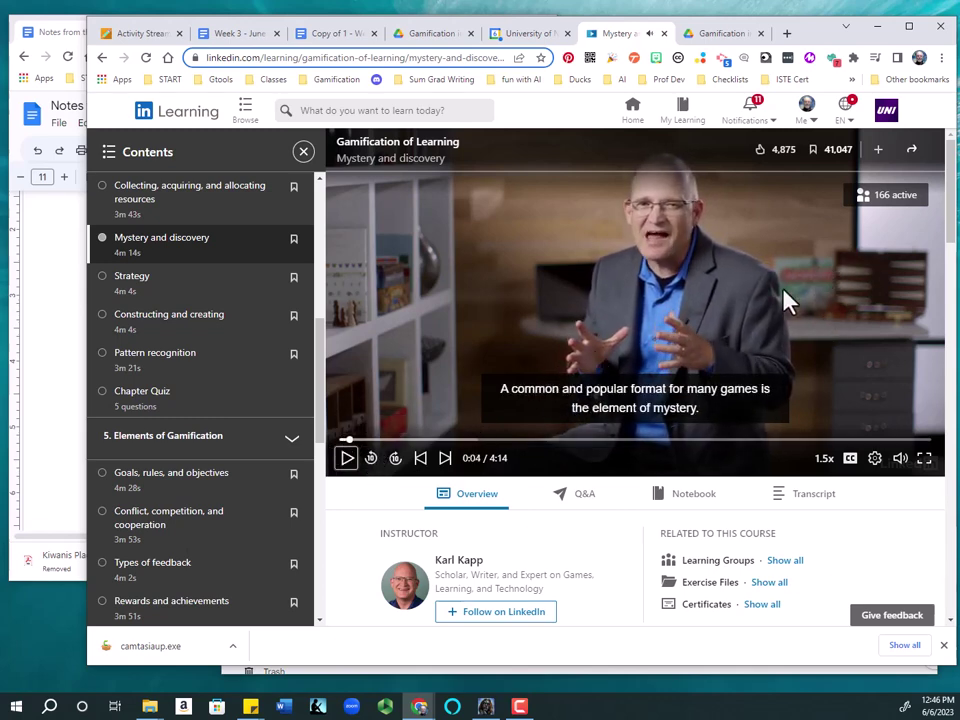
click(58, 422)
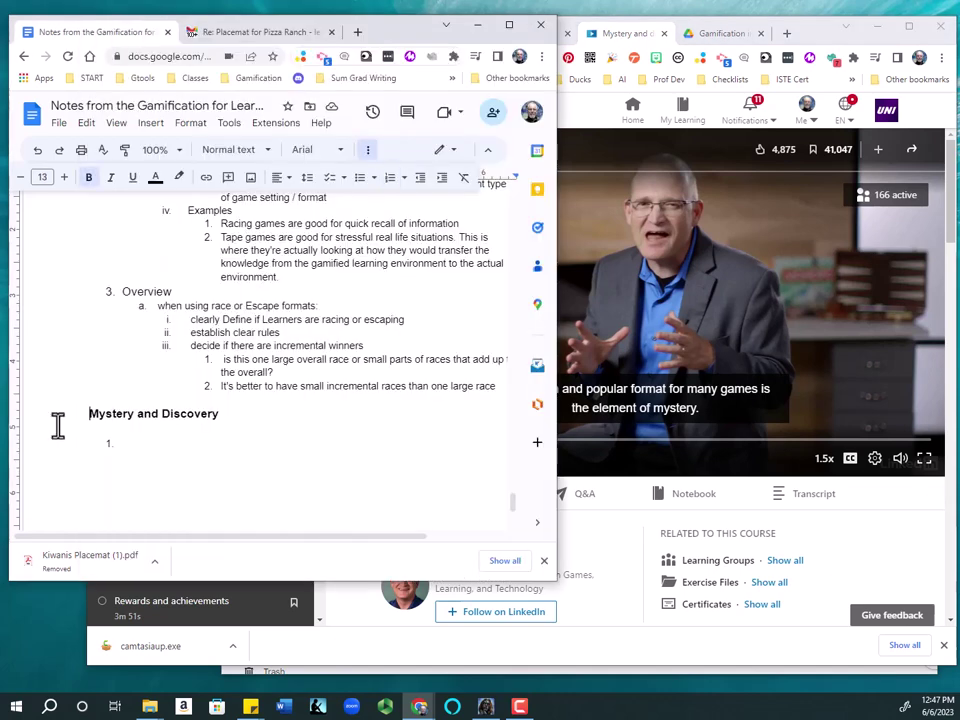
Enable Tools > Voice typing, dictate a test sentence into item 1, then delete it.
click(224, 130)
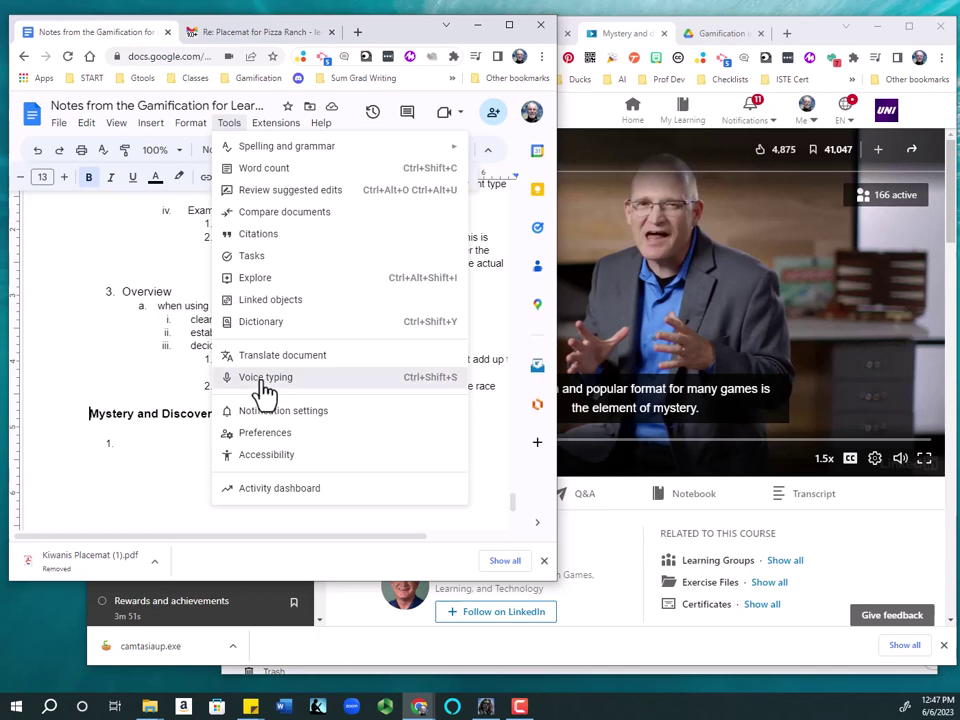
click(264, 383)
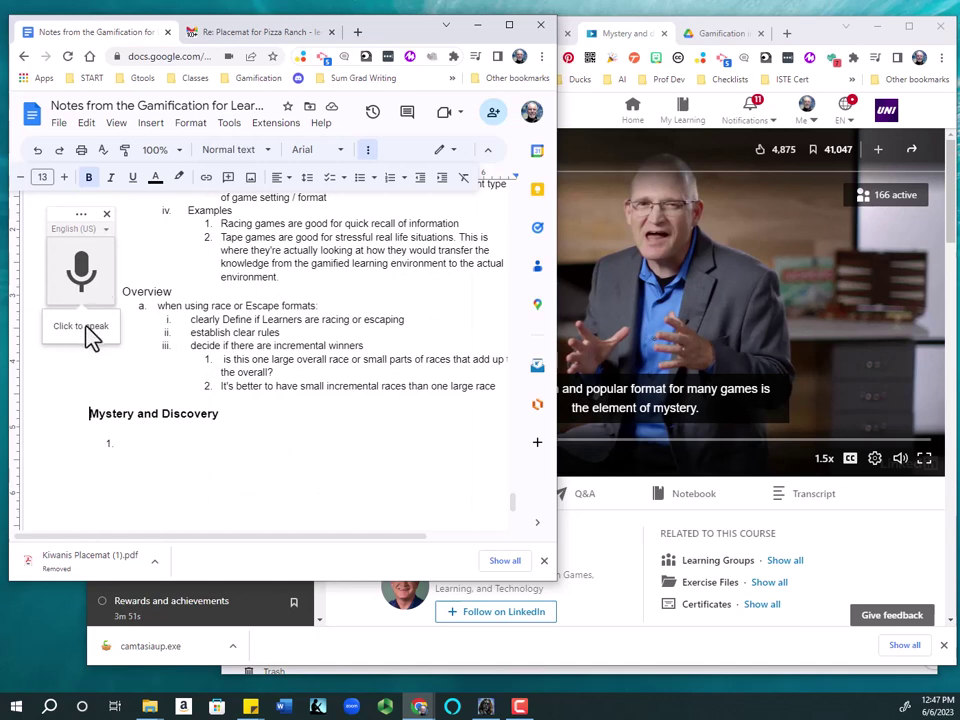
click(137, 448)
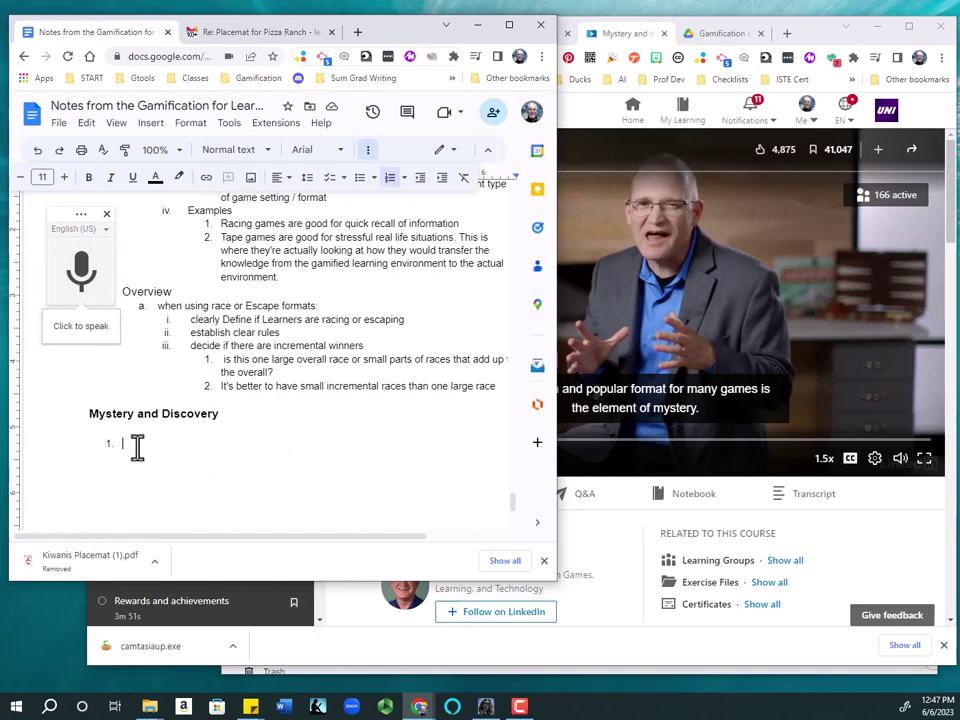
click(76, 285)
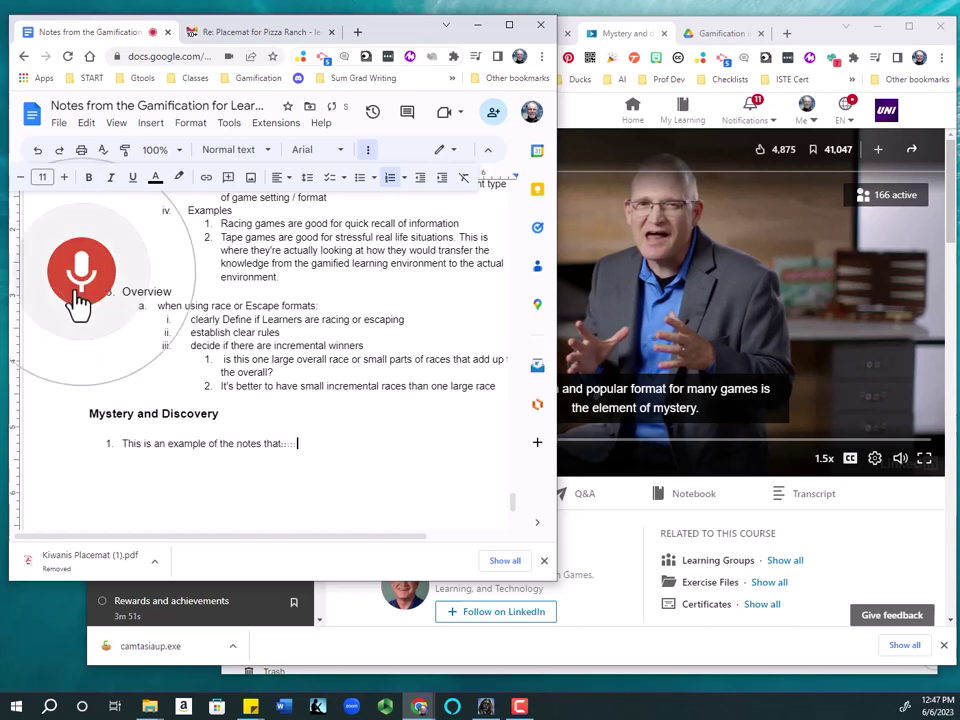
click(79, 298)
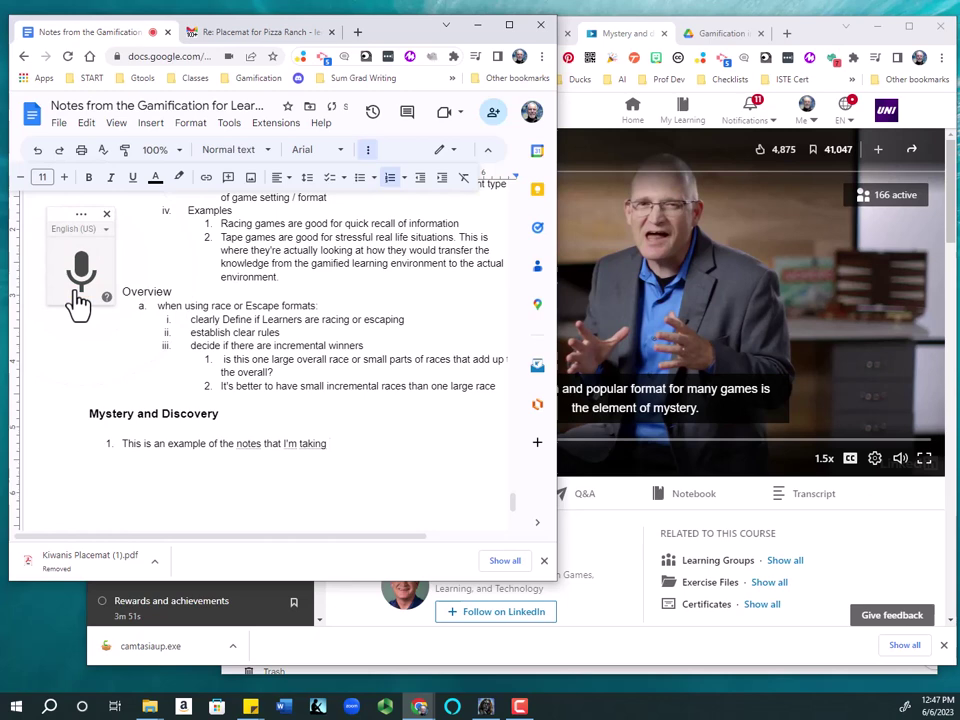
drag(330, 443, 130, 446)
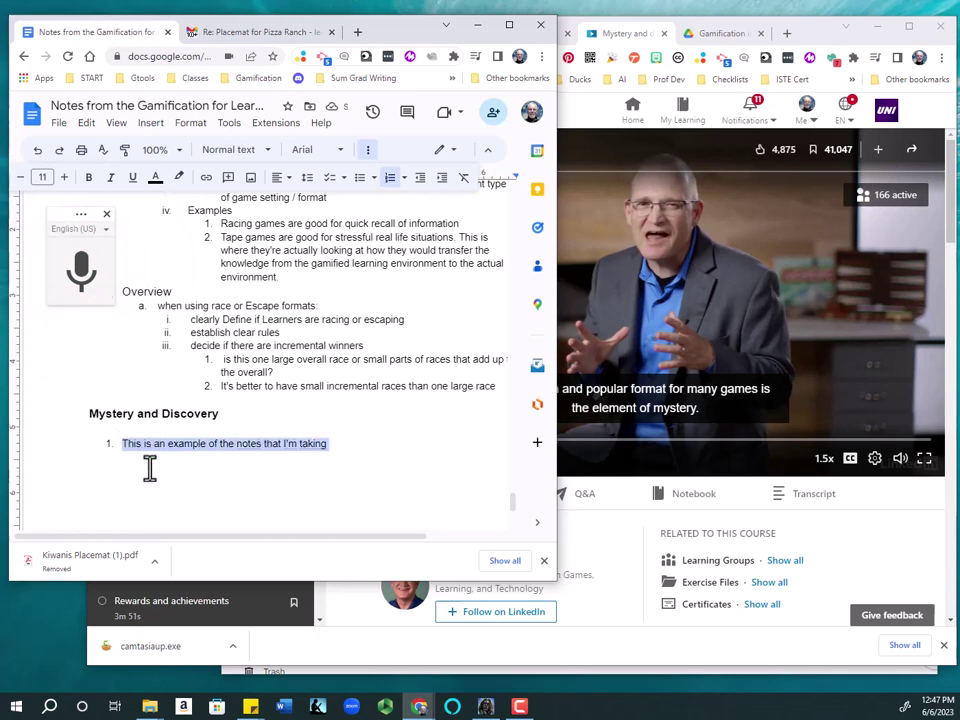
key(BackSpace)
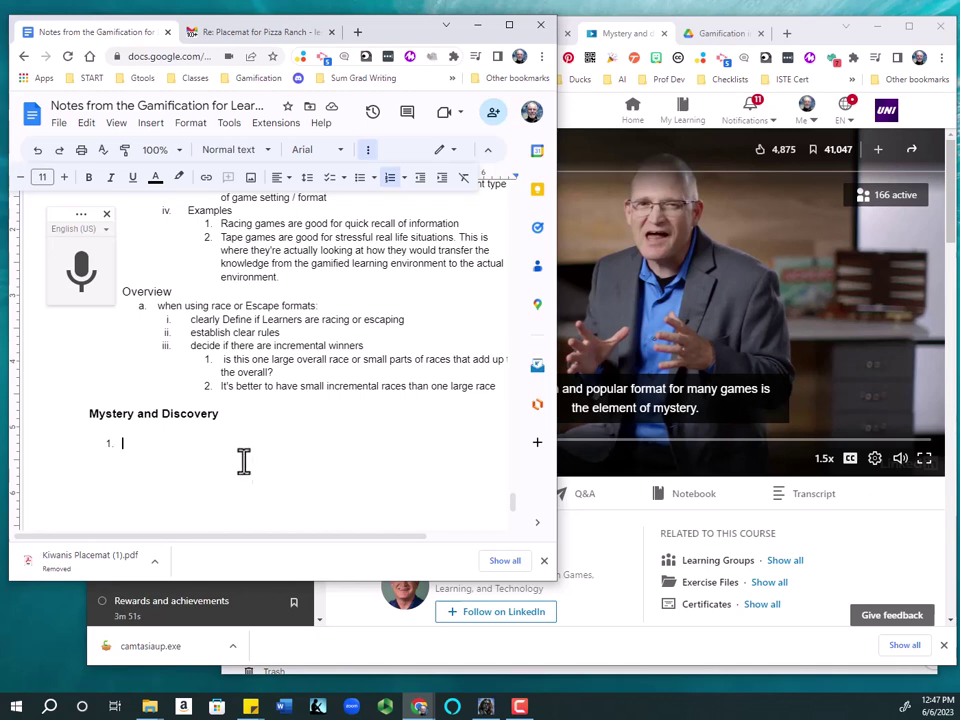
Rewind the lesson video to its very start and pause it at 0:14.
click(640, 440)
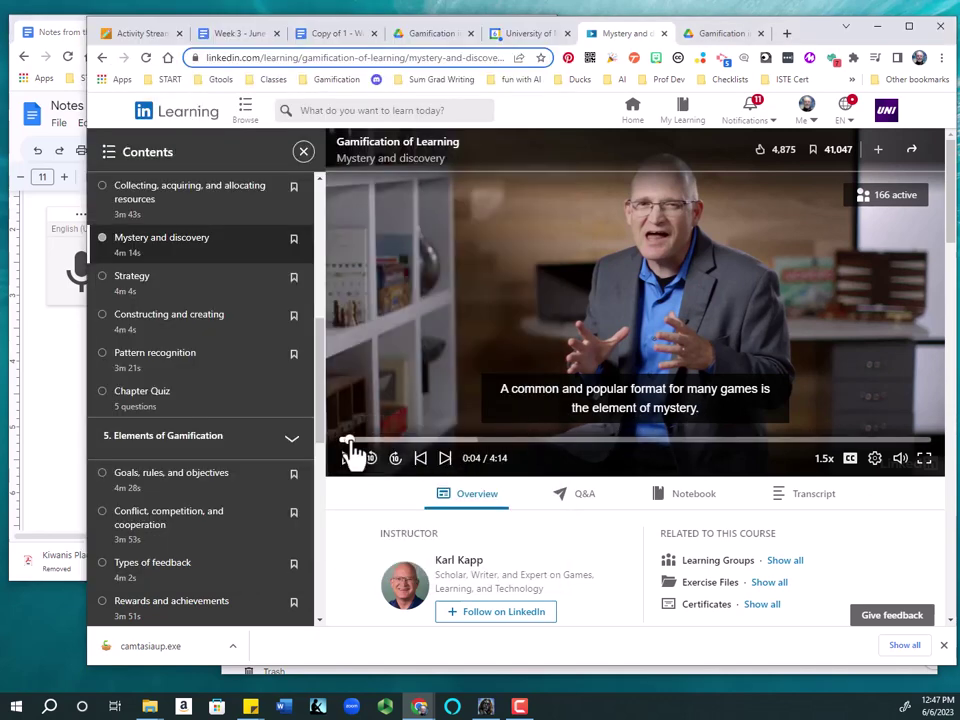
click(341, 440)
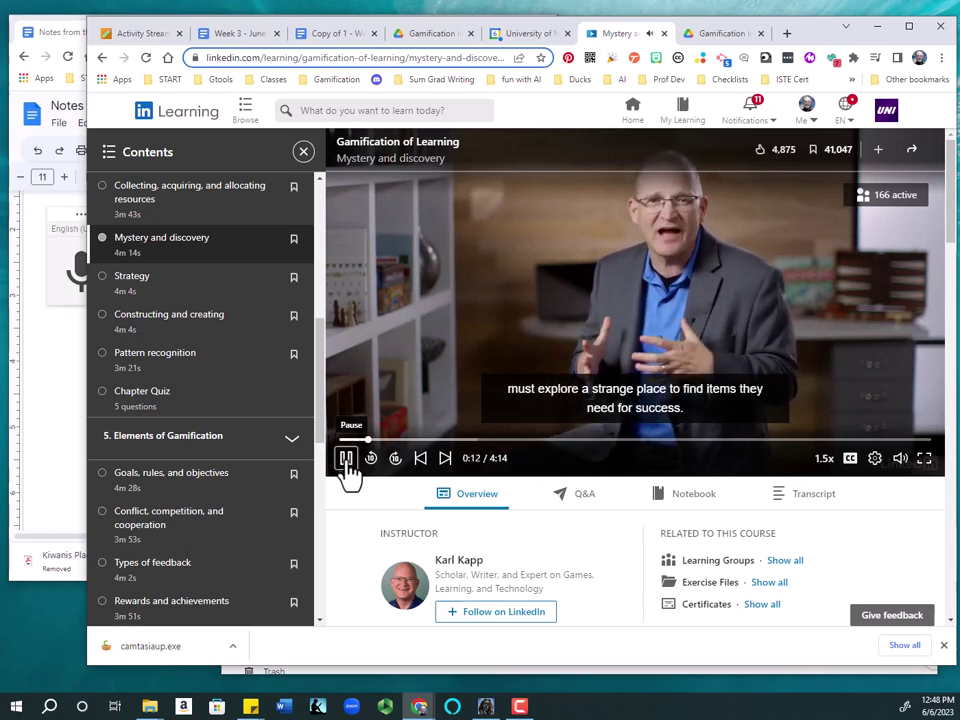
click(346, 462)
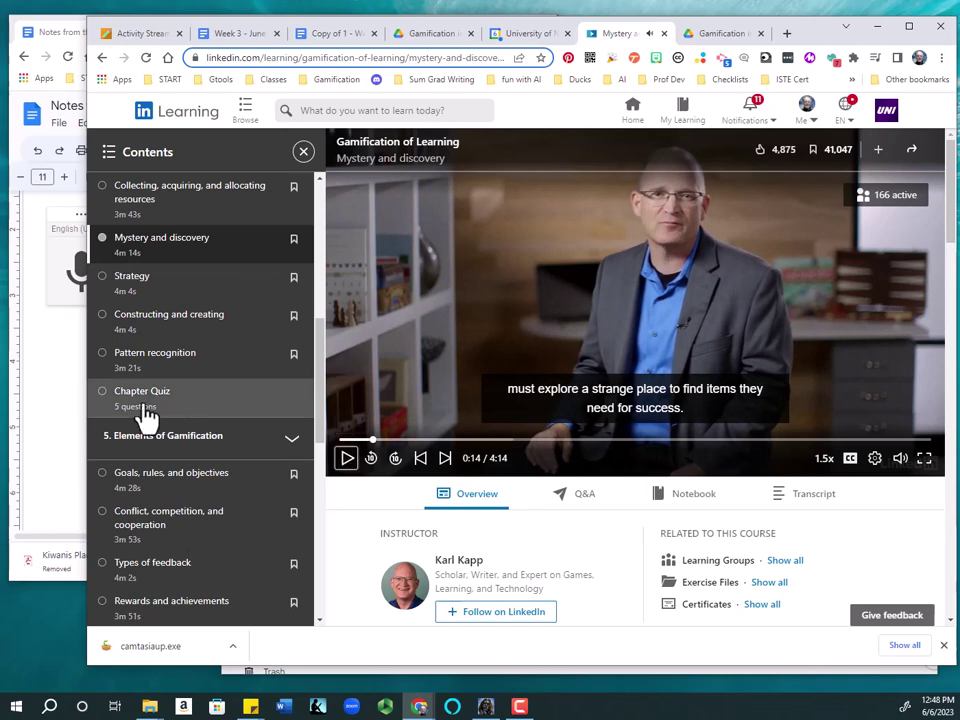
Dictate item 1: players discover clues to solve a mystery or explore strange places for items; resume the video.
click(76, 401)
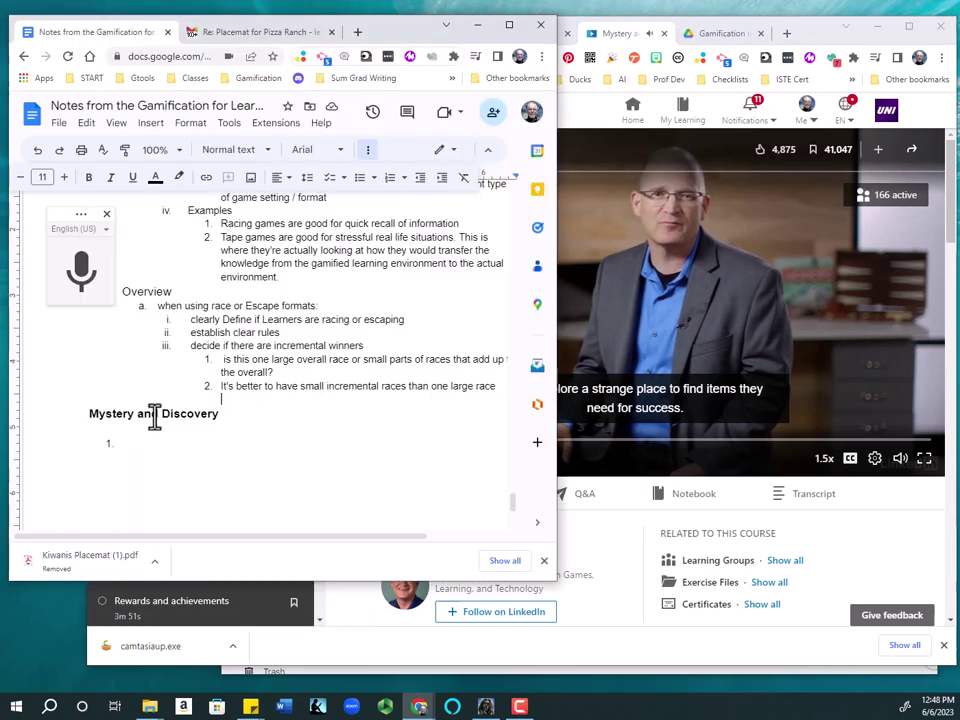
click(93, 288)
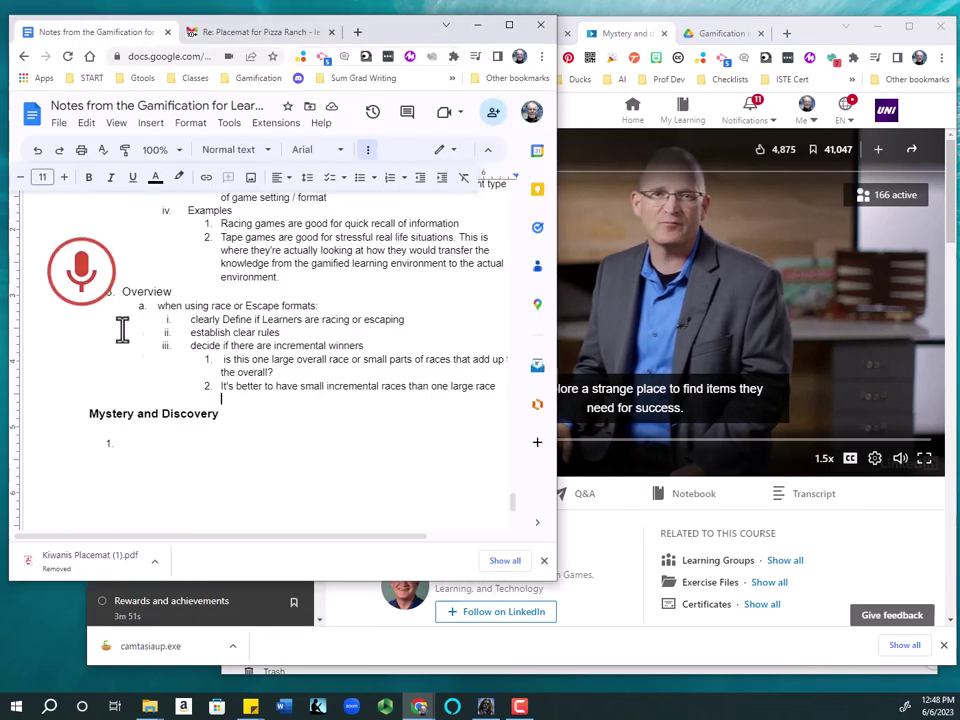
click(148, 440)
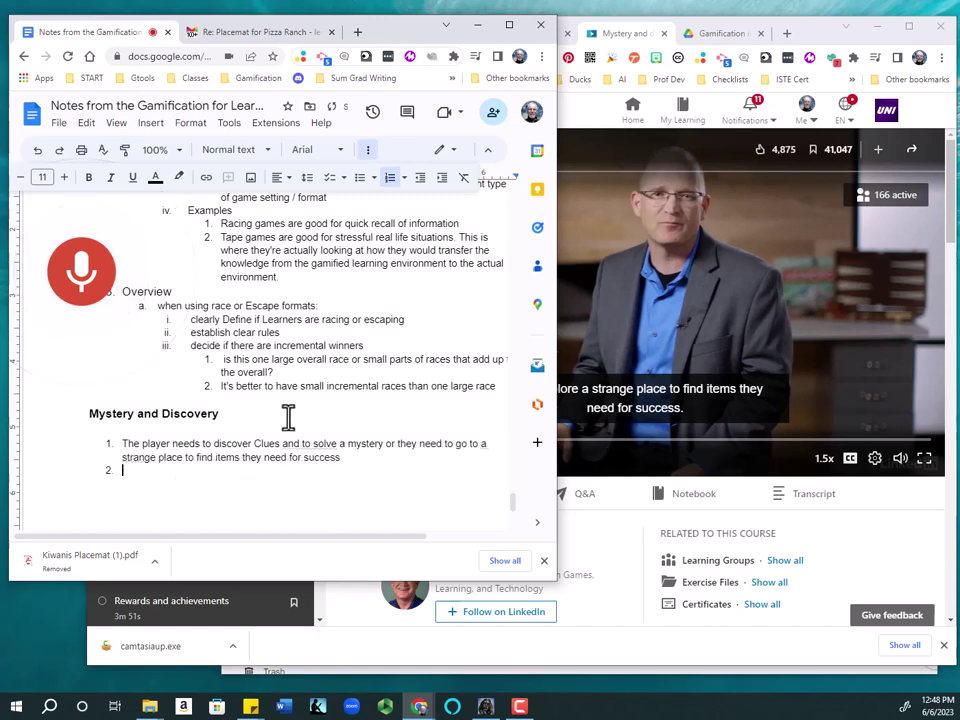
click(640, 348)
click(640, 348)
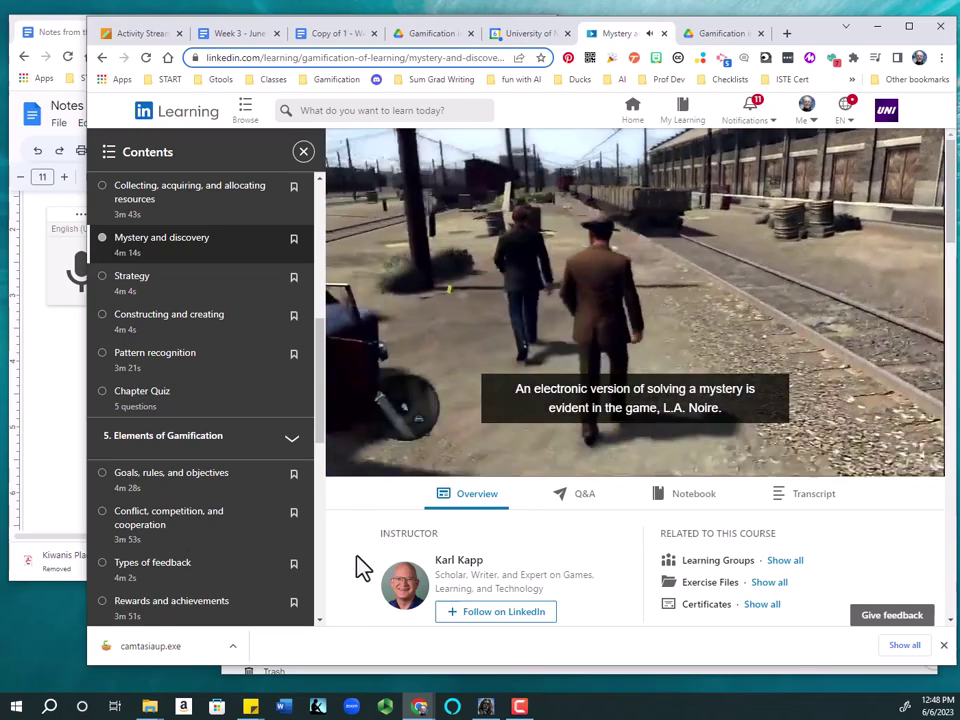
Pause the video at 0:39 and dictate indented sub-point a. citing Clue and the digital game LA Noire.
mouse_move(381, 444)
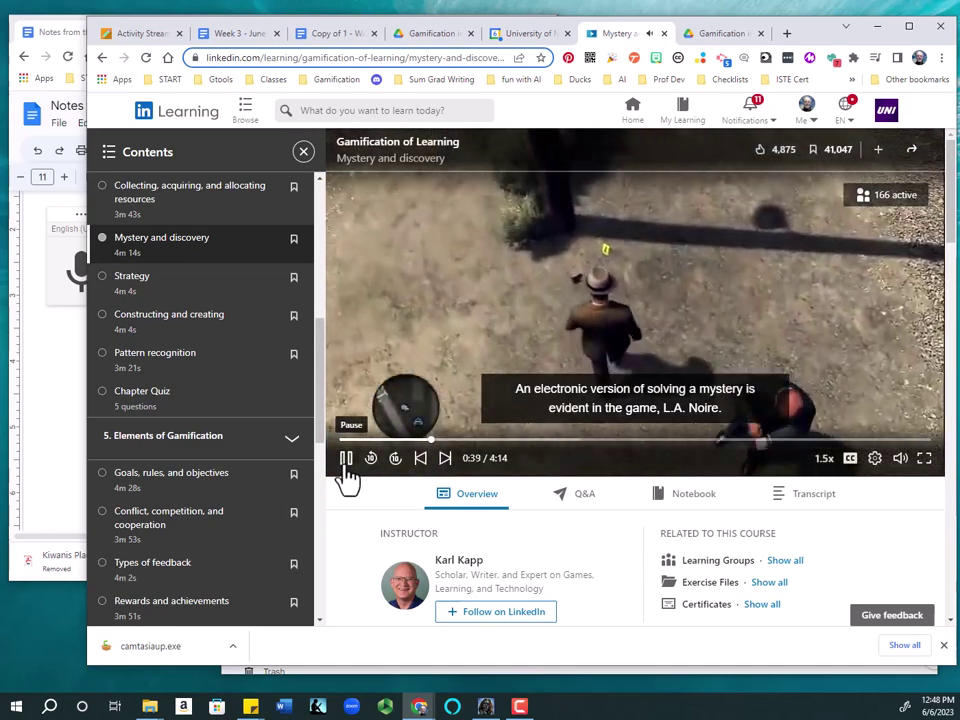
click(344, 466)
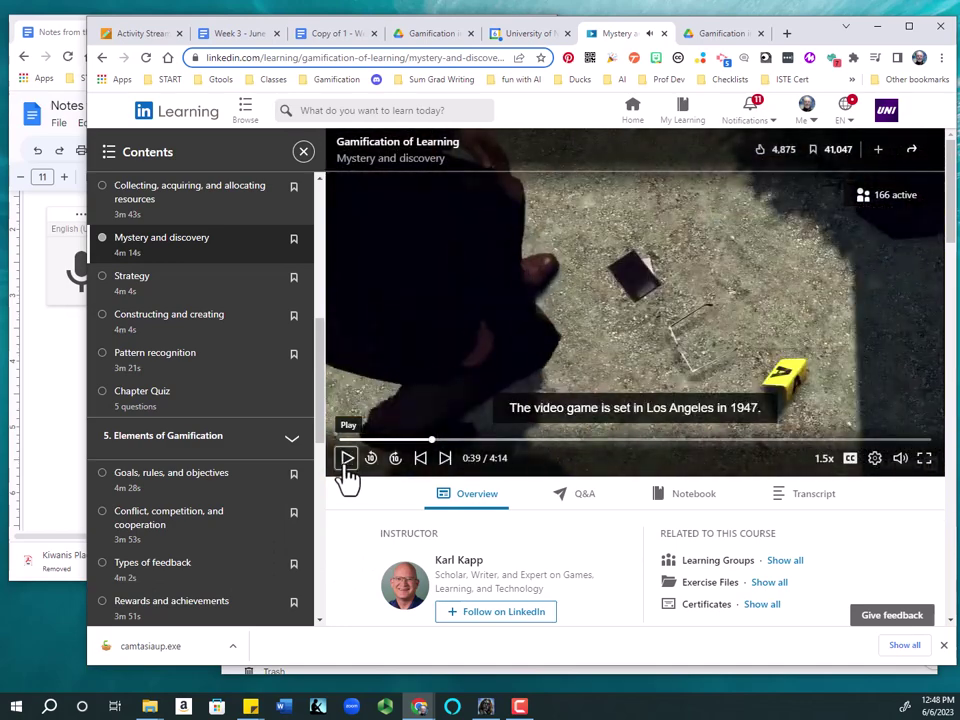
click(64, 399)
click(138, 471)
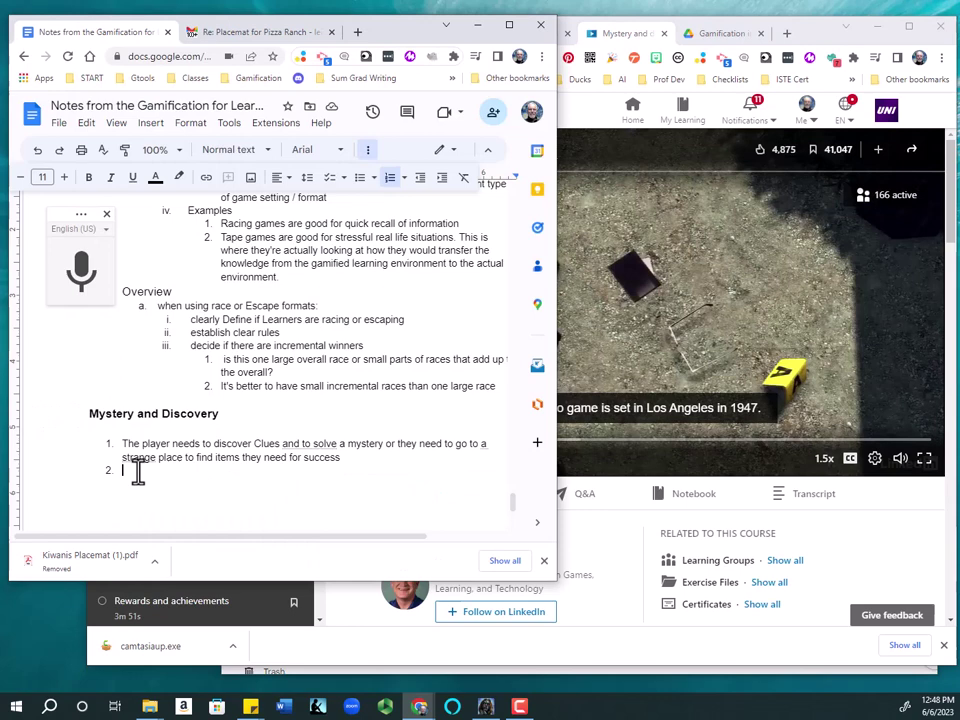
key(Tab)
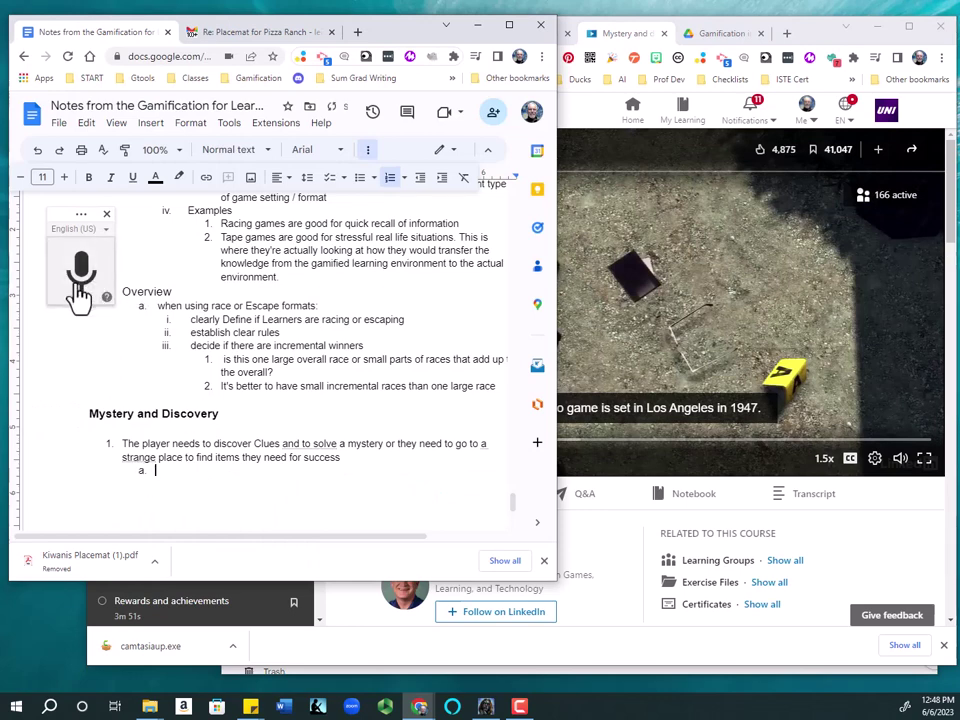
click(80, 288)
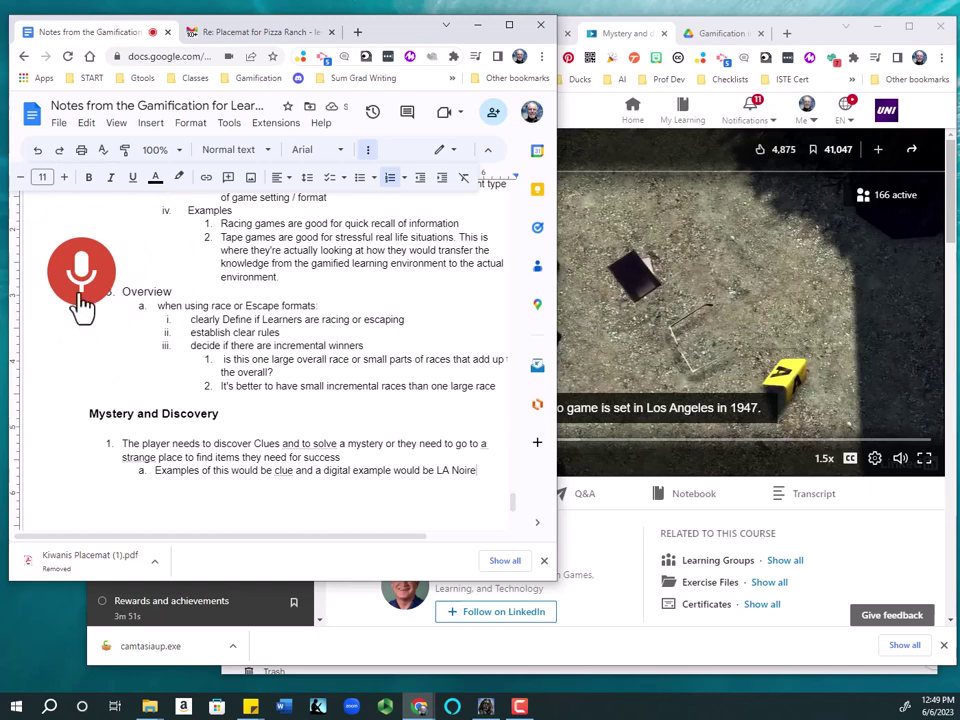
click(80, 298)
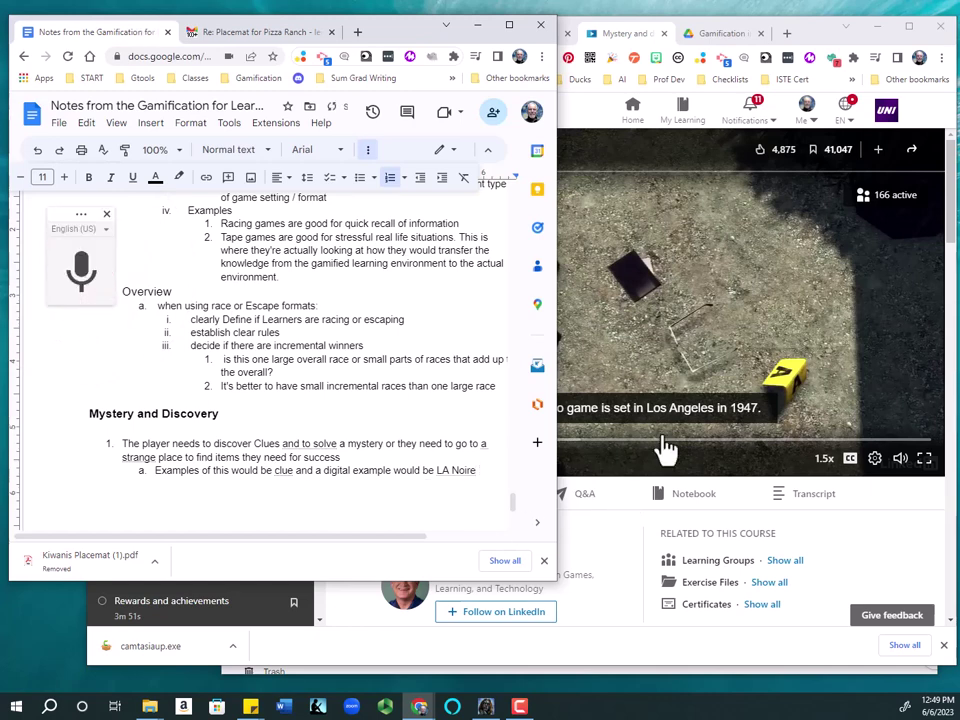
click(633, 395)
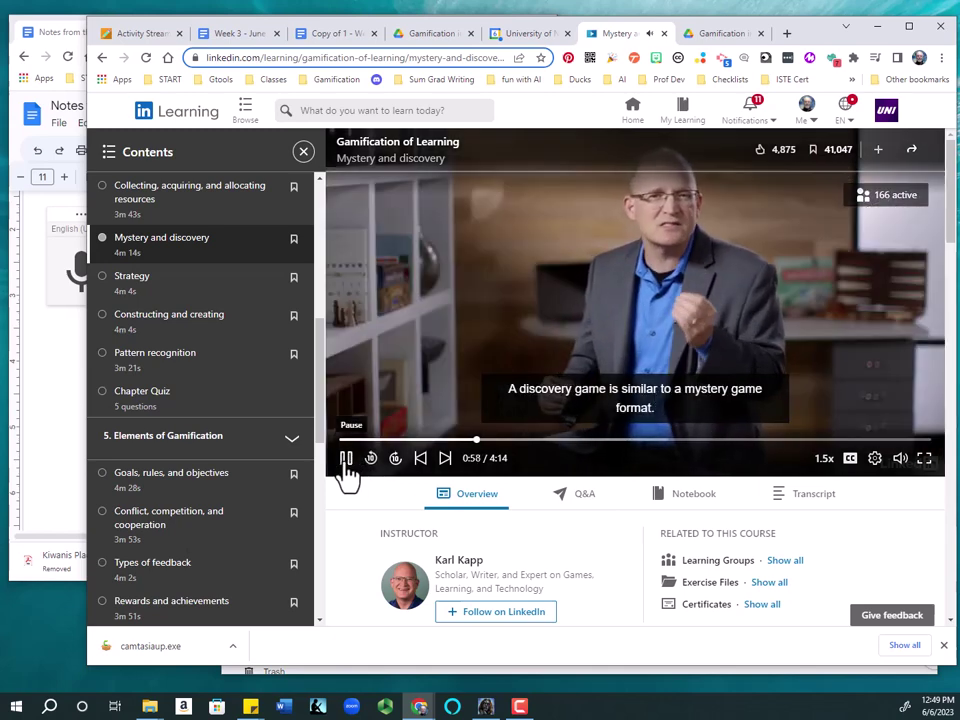
Pause the lesson video and skip it ahead to 3:48.
click(344, 466)
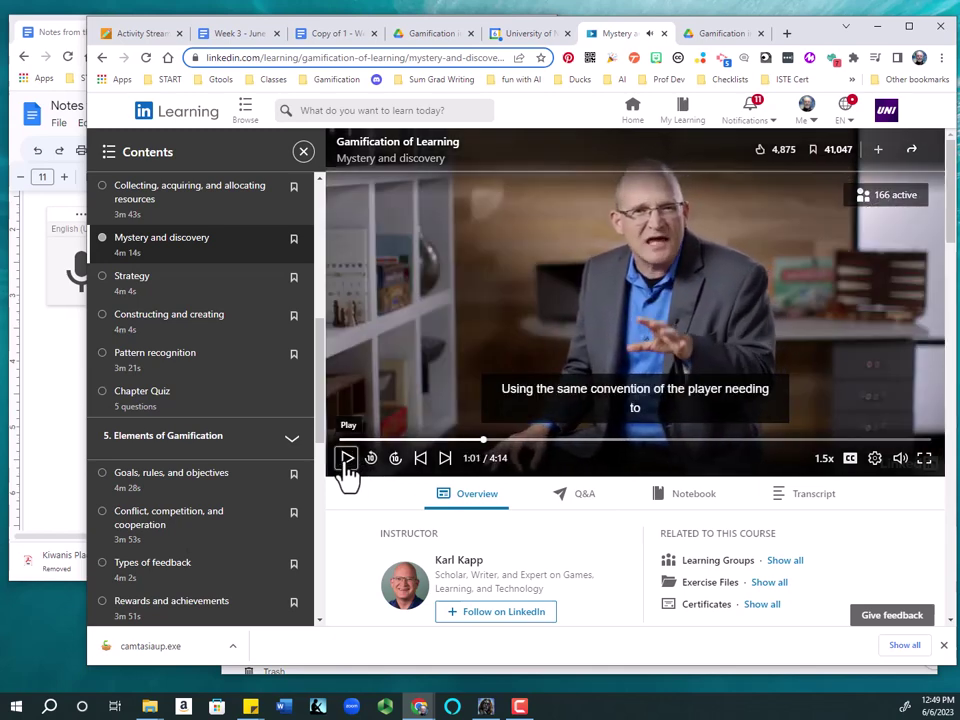
click(851, 440)
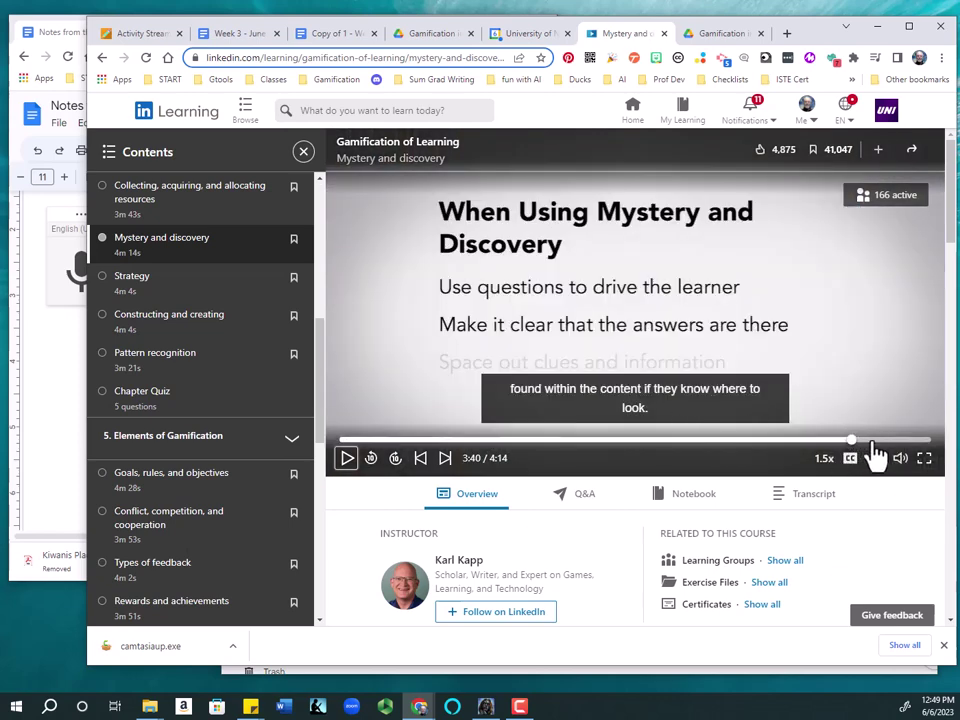
click(870, 441)
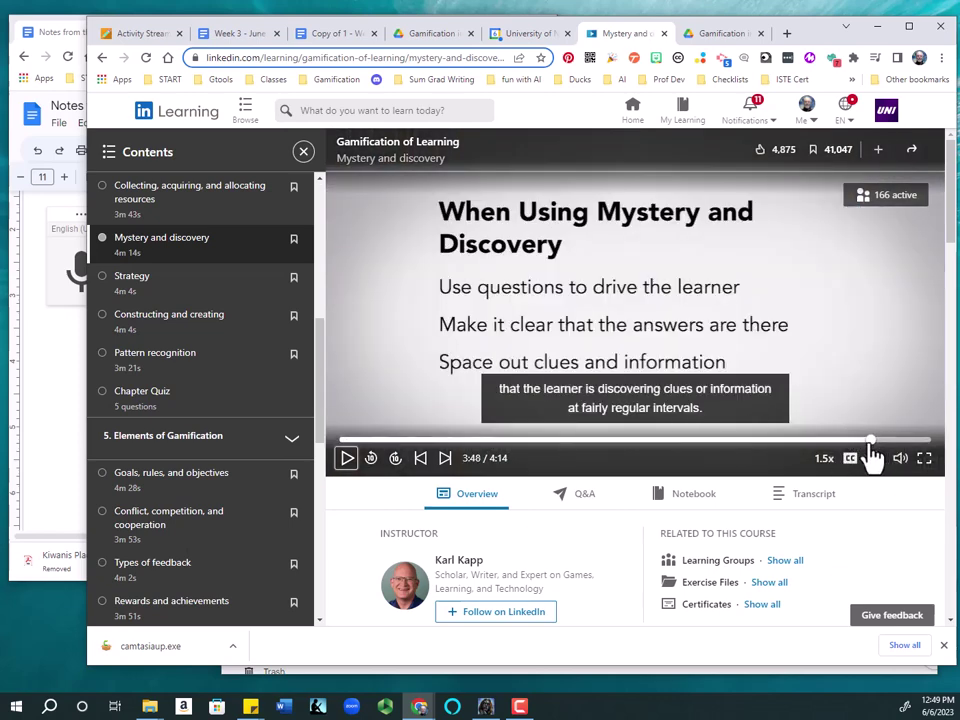
Start a new numbered item below the LA Noire line, then pause the video at 3:51.
click(51, 378)
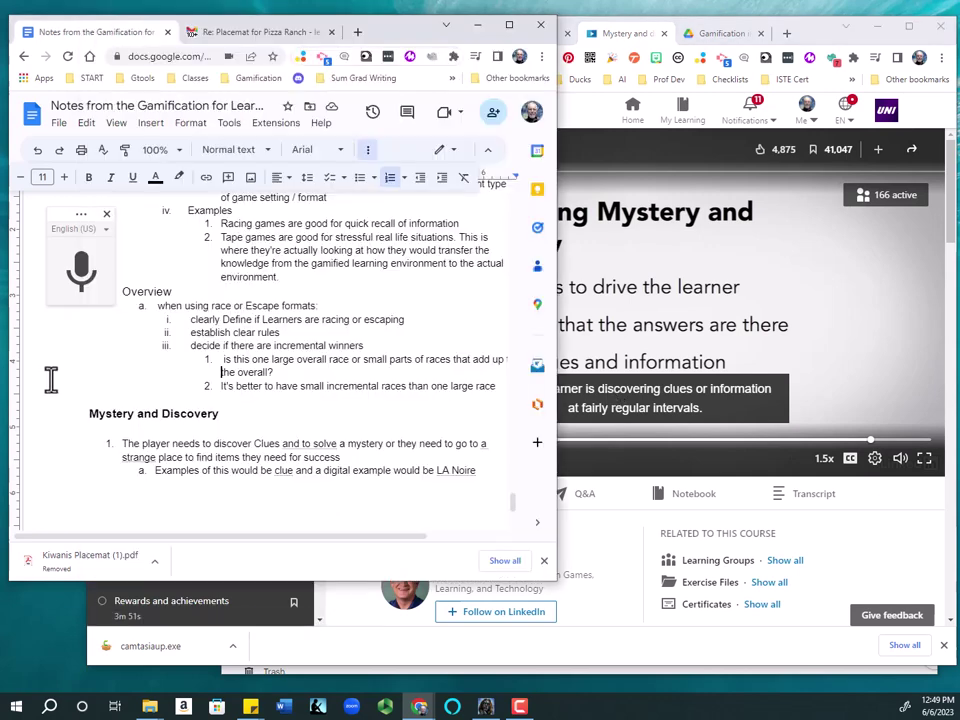
click(500, 467)
key(Return)
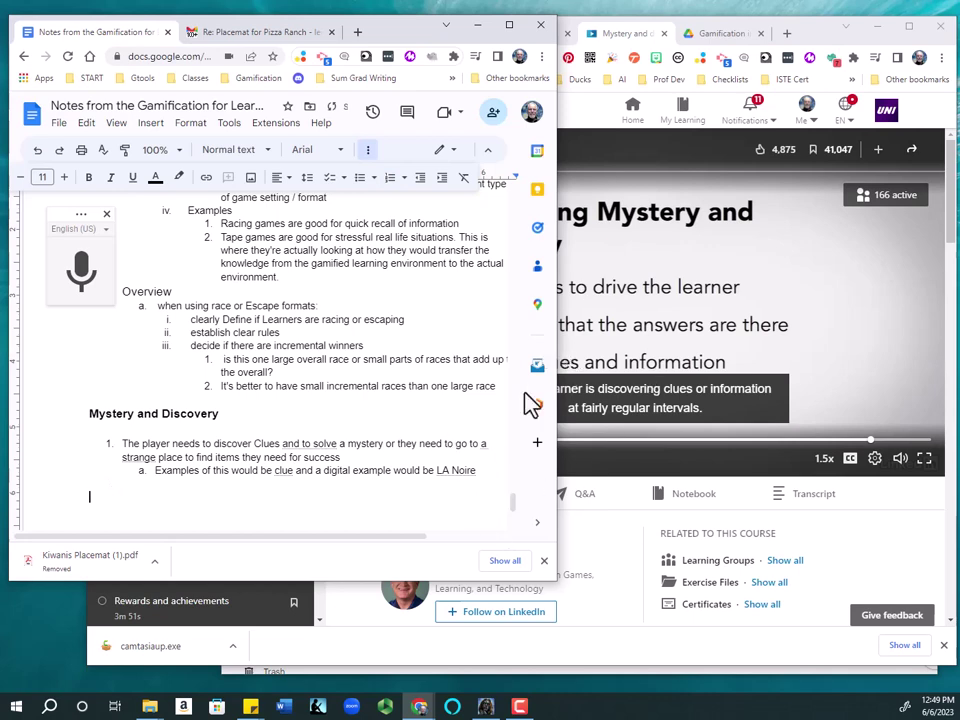
click(390, 180)
click(737, 363)
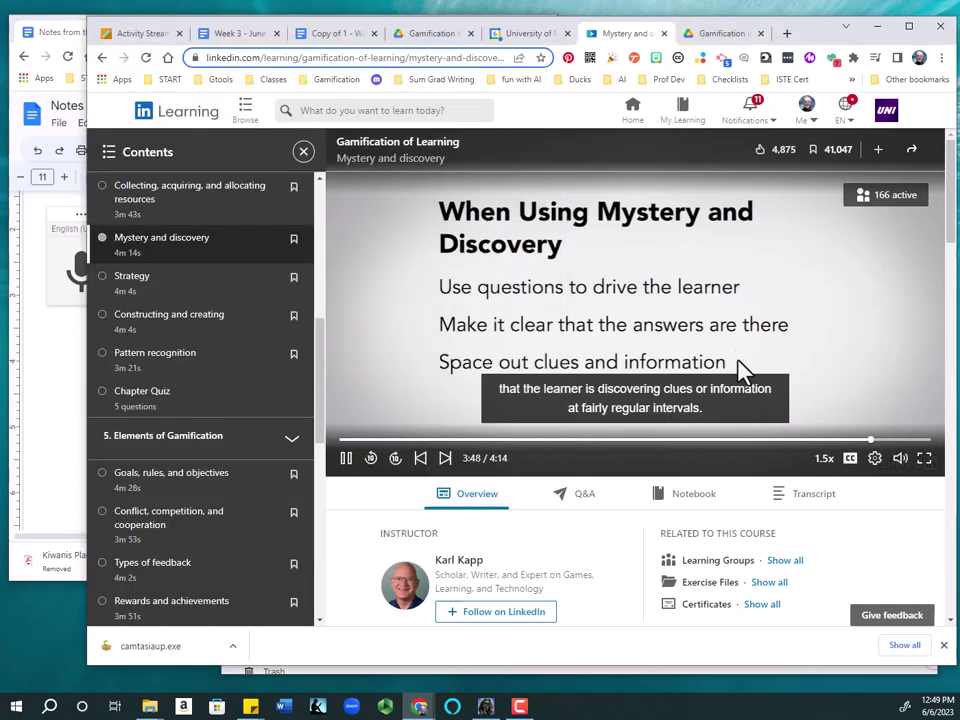
click(346, 462)
Dictate 'When using a mystery and Discovery approach' with indented tips on questions, clear answers and spacing out clues.
click(58, 479)
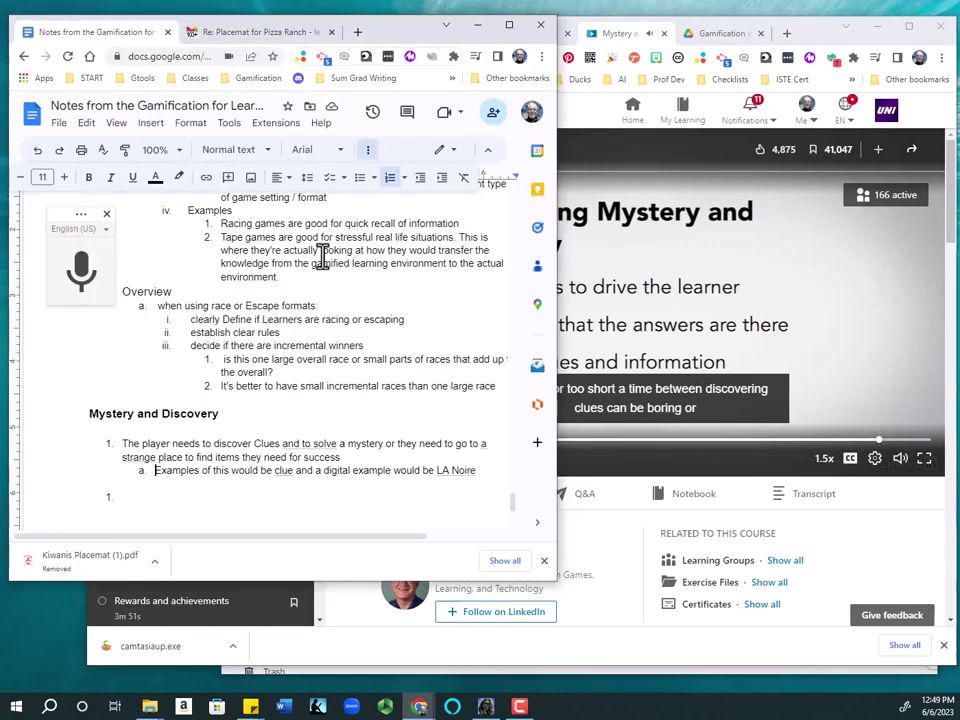
drag(425, 42, 345, 44)
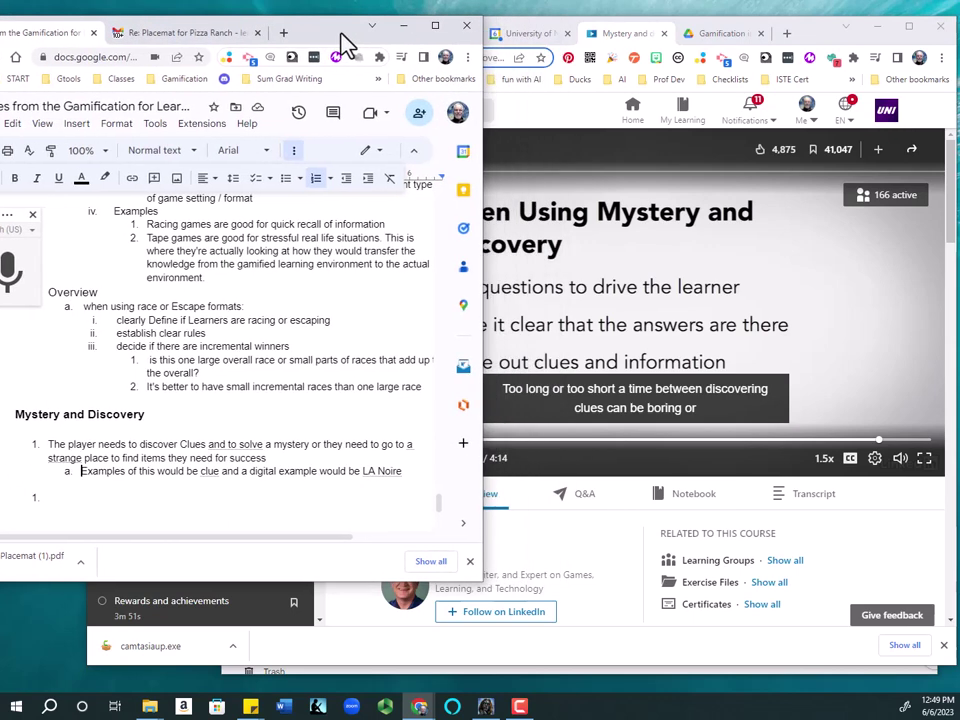
drag(806, 39, 937, 45)
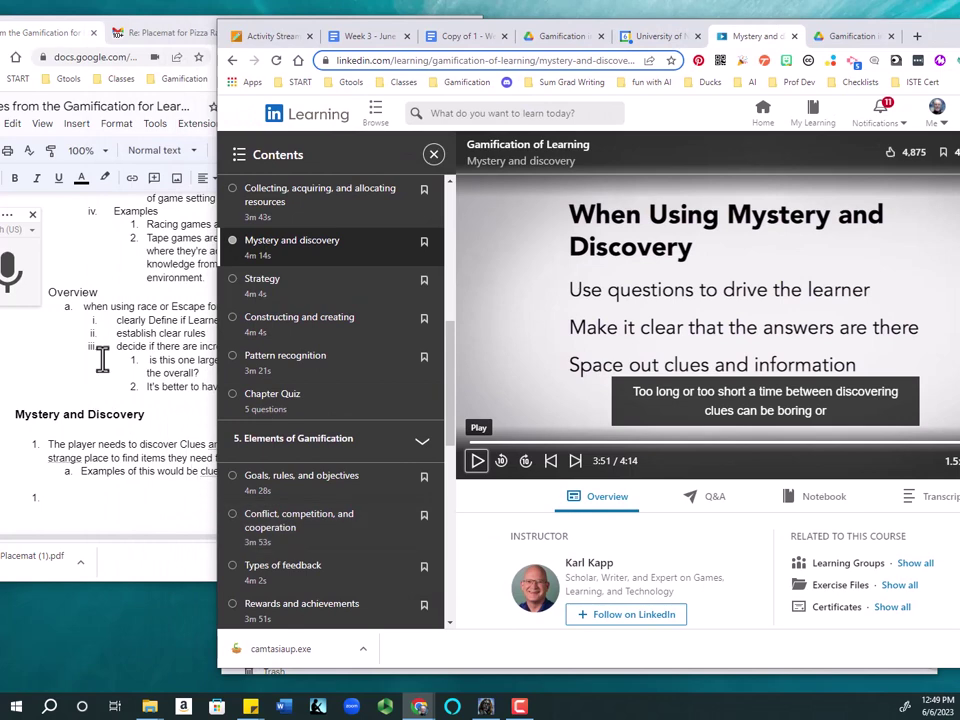
click(10, 290)
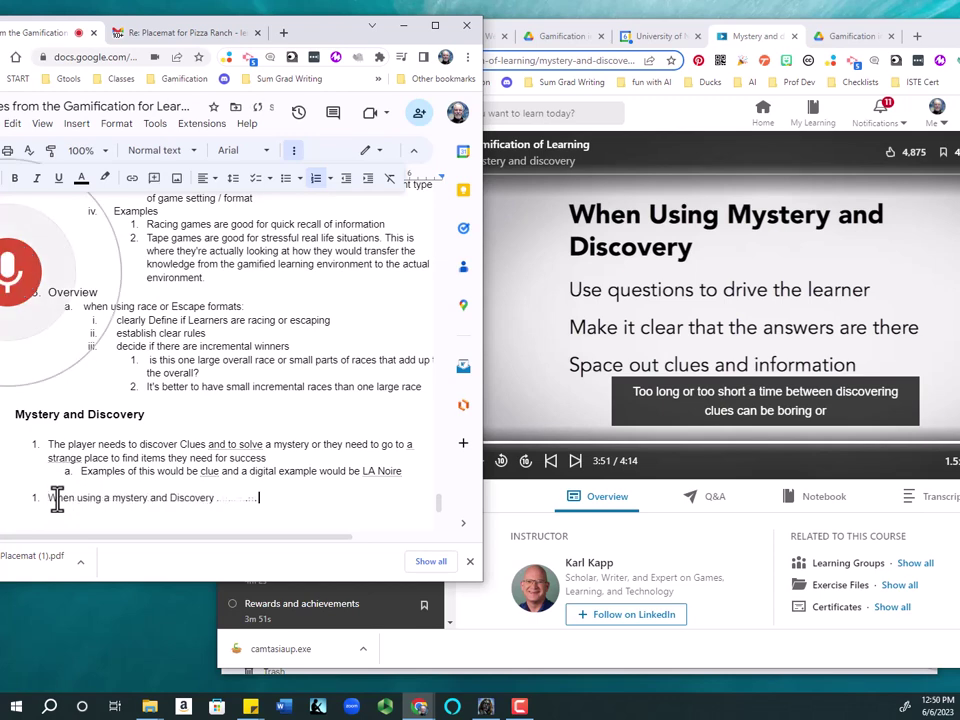
key(Tab)
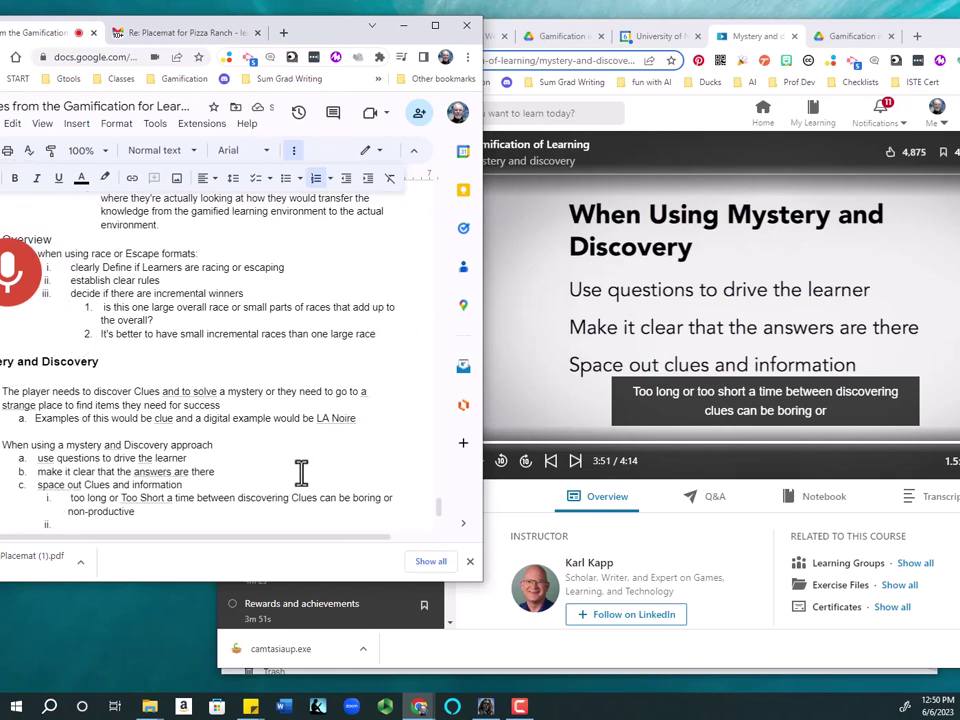
Delete the stray dictated sentence and its empty ii. marker, then close the voice typing panel.
drag(321, 39, 424, 38)
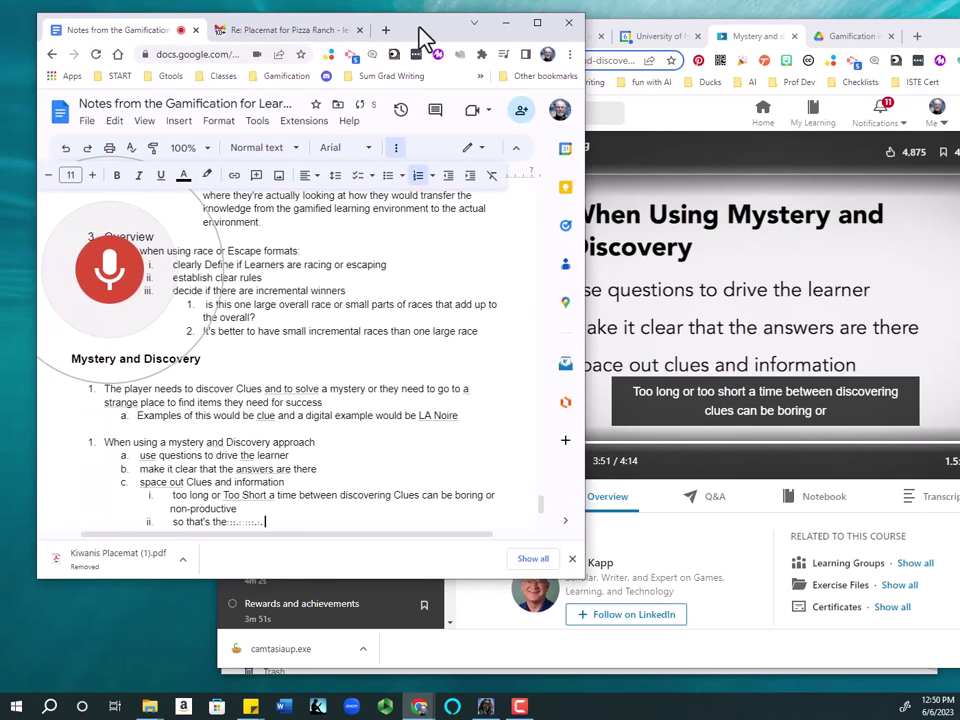
click(121, 287)
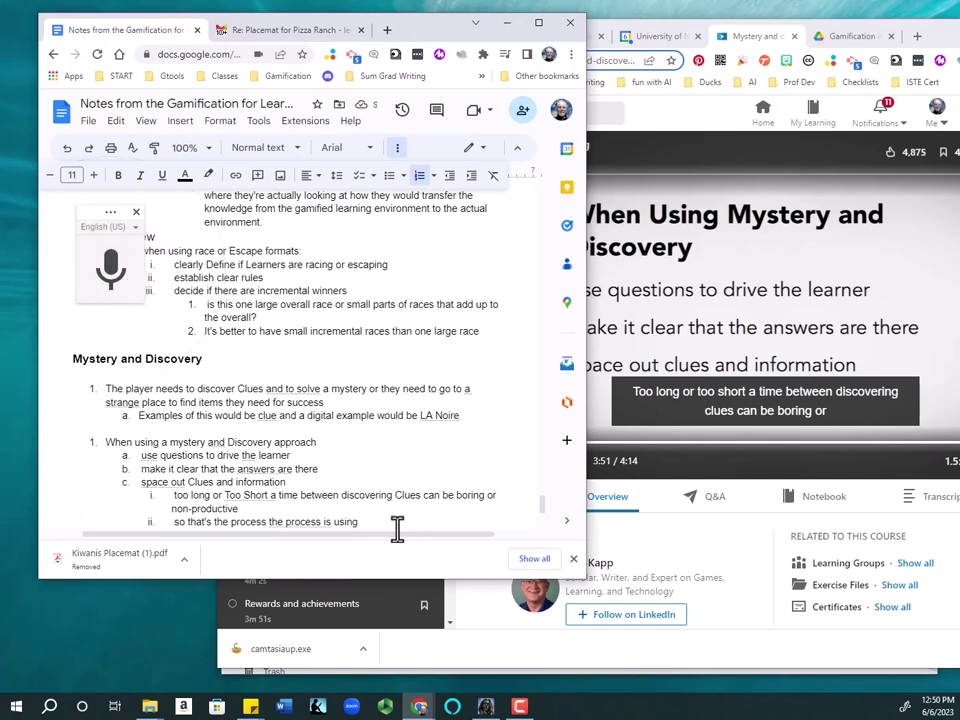
drag(373, 522, 168, 522)
key(Delete)
key(BackSpace)
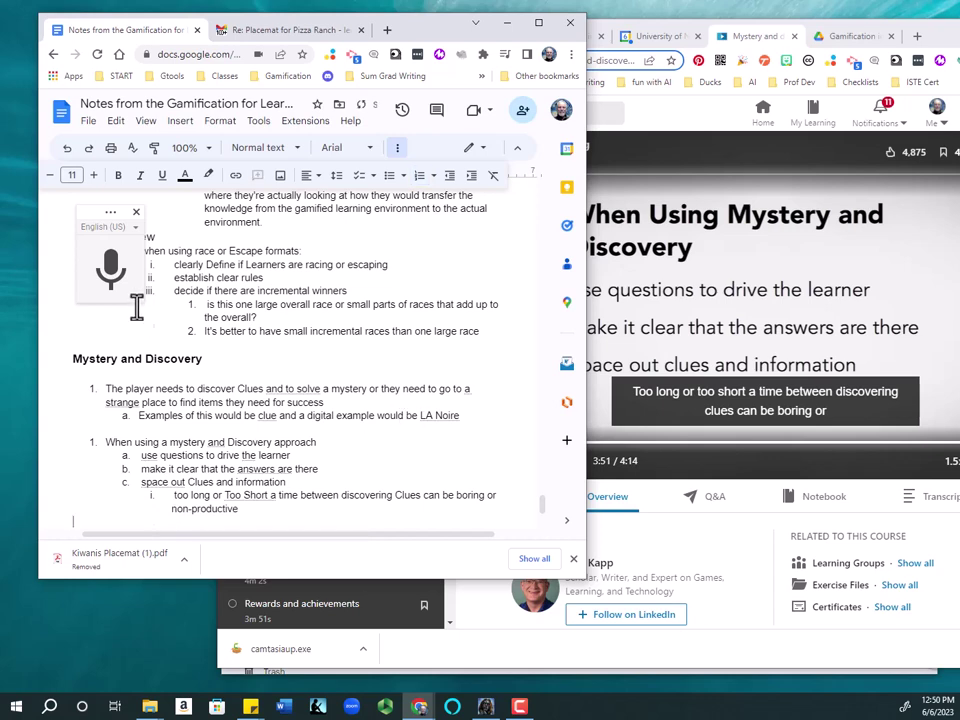
click(137, 213)
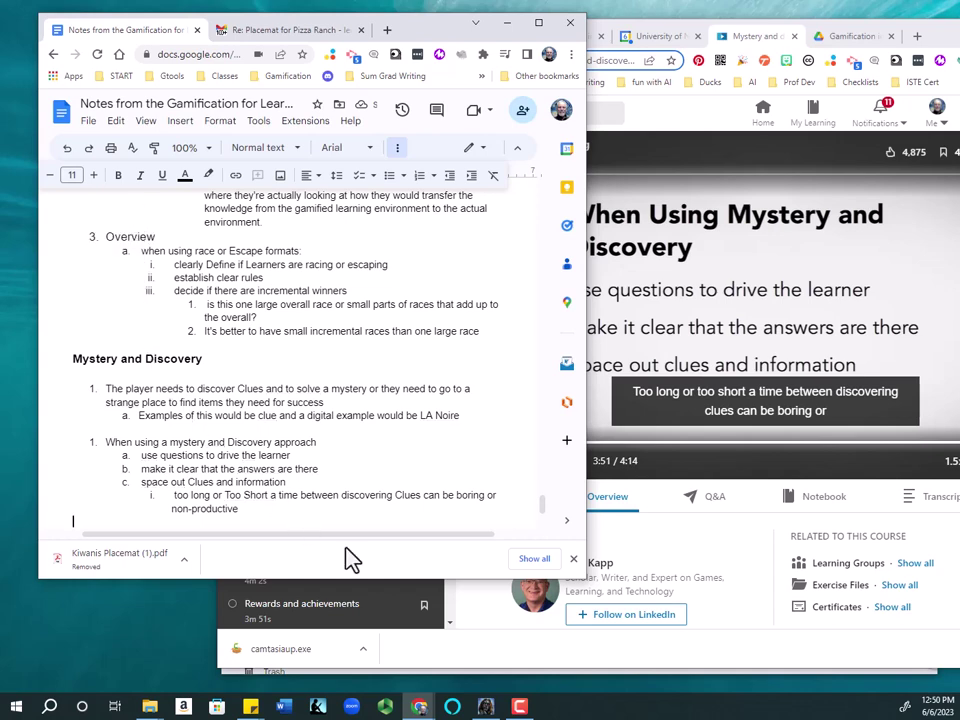